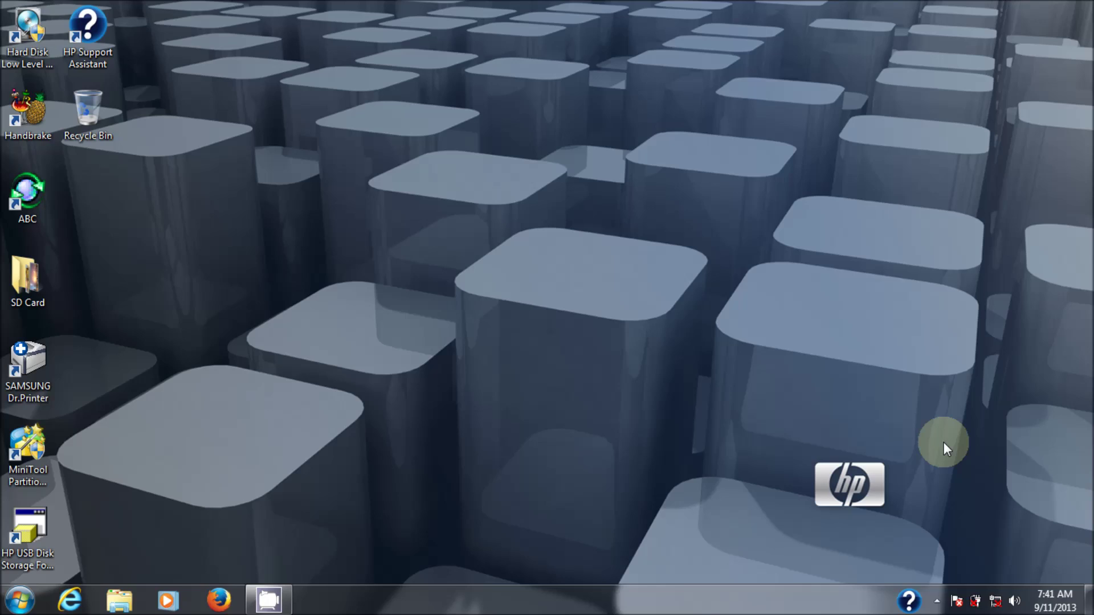
- Enable the Wireless Network Connection from the adapter settings in Network and Sharing Center
right_click(996, 605)
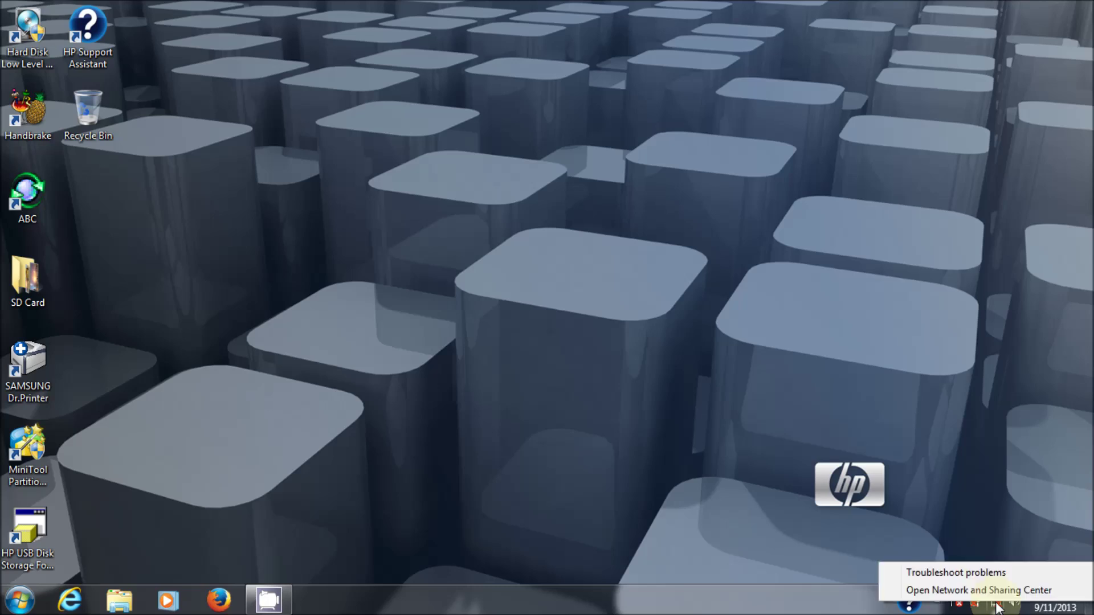
click(992, 593)
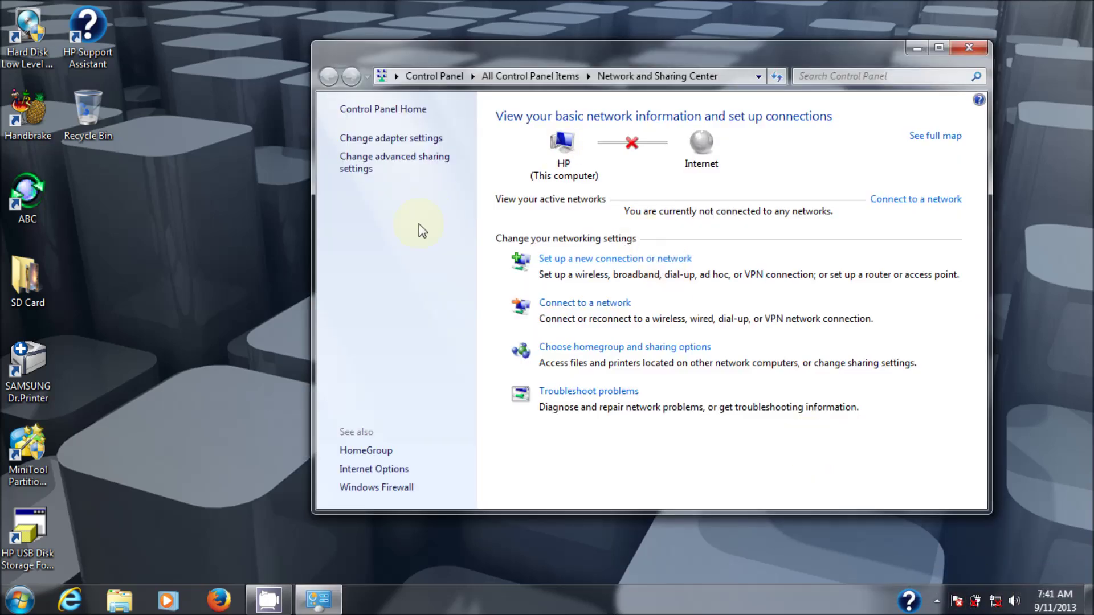
click(380, 139)
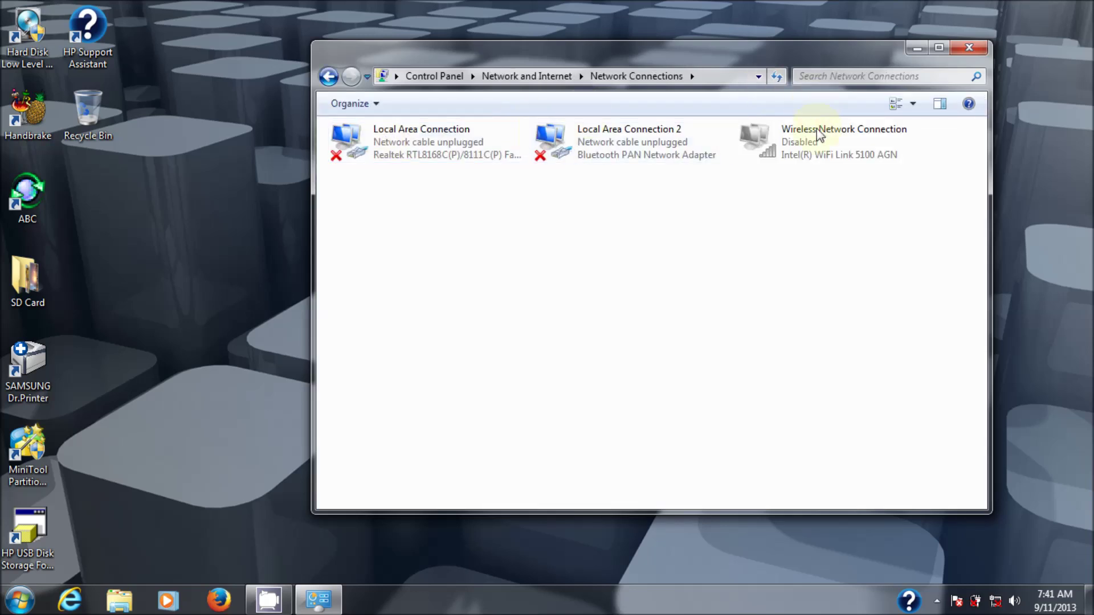
right_click(804, 131)
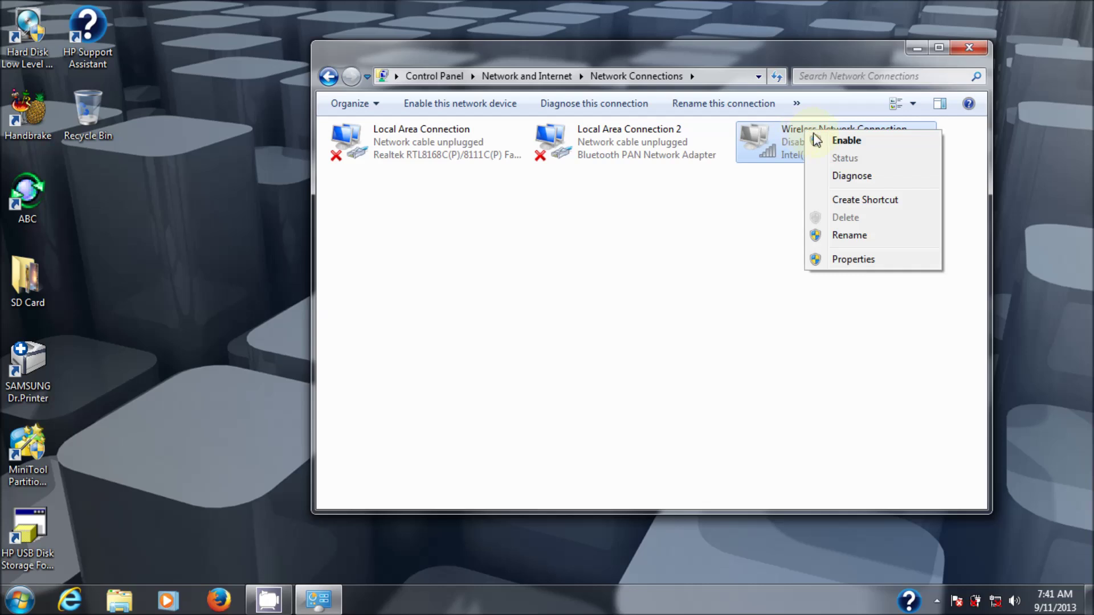
click(851, 142)
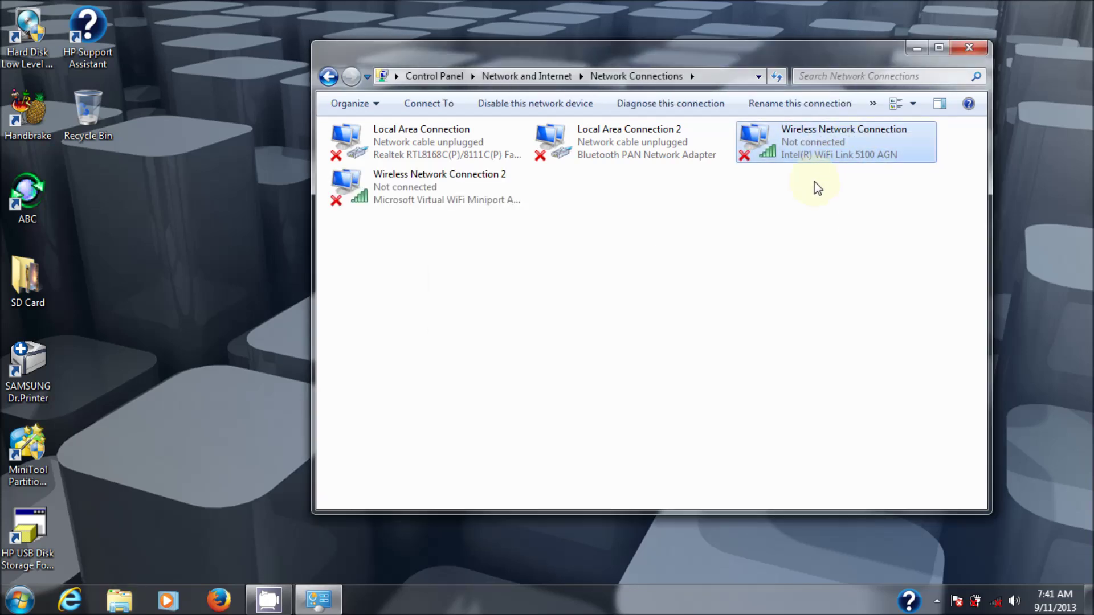
- Close the Network Connections window
click(914, 47)
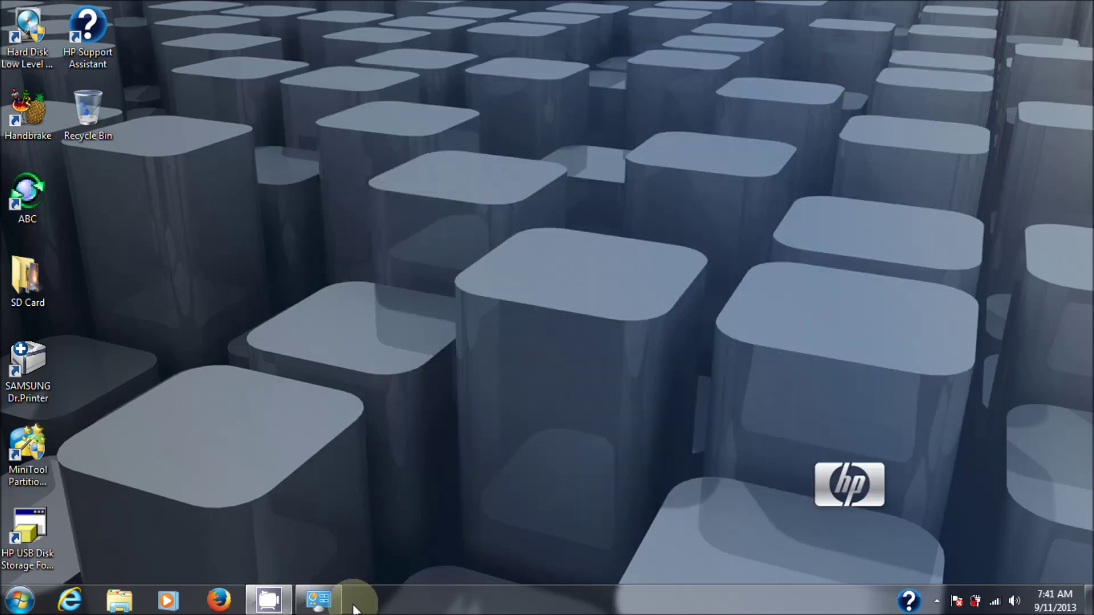
click(318, 598)
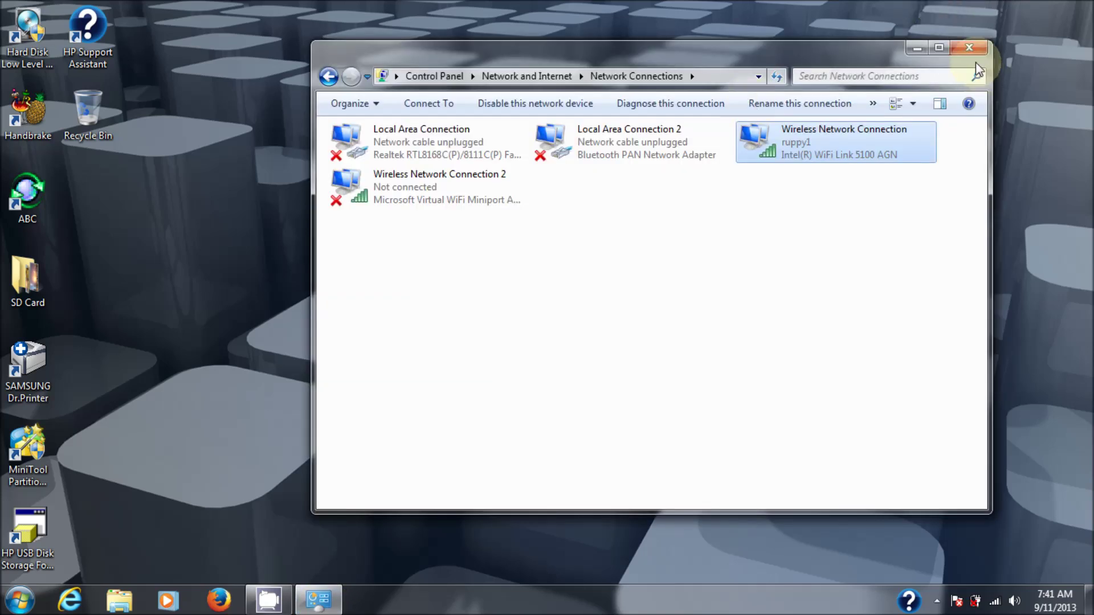
click(968, 47)
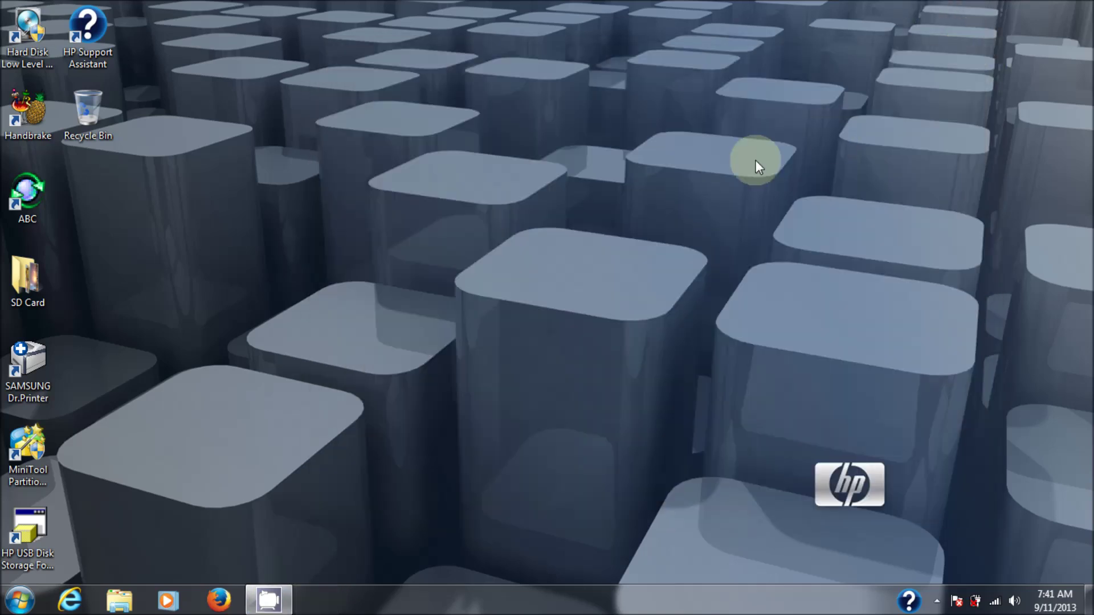
- Launch Firefox and open the avast! downloads page from the Tools bookmarks folder
click(216, 608)
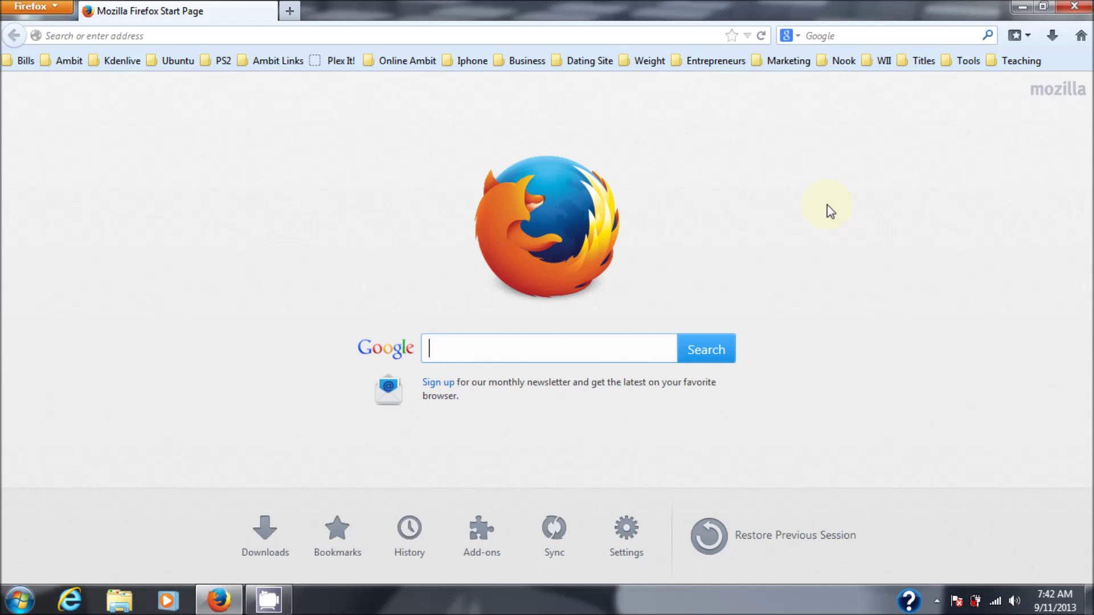
click(970, 64)
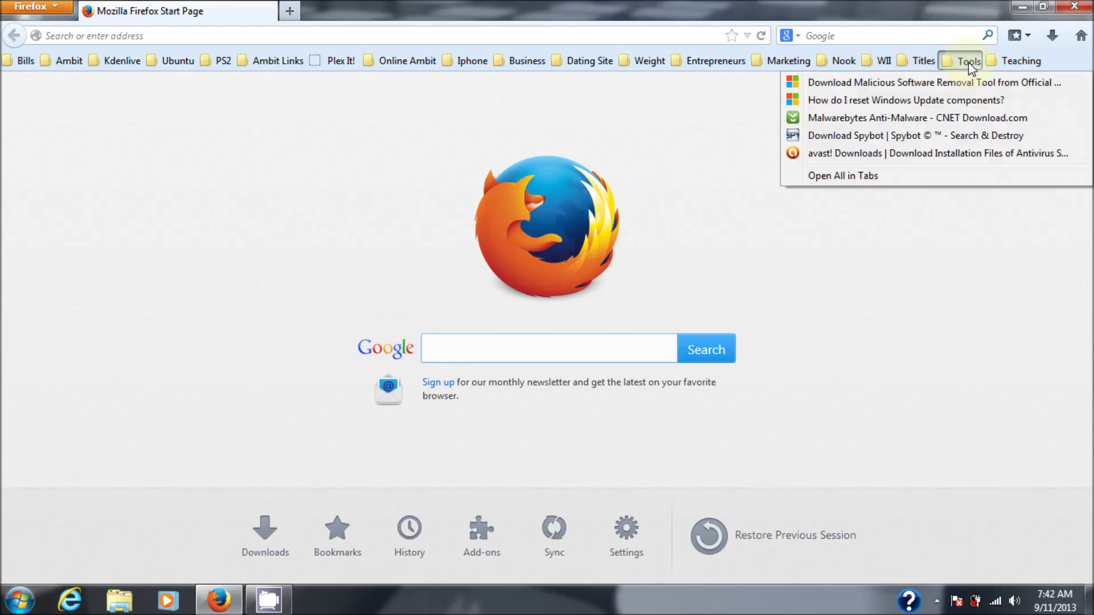
click(935, 155)
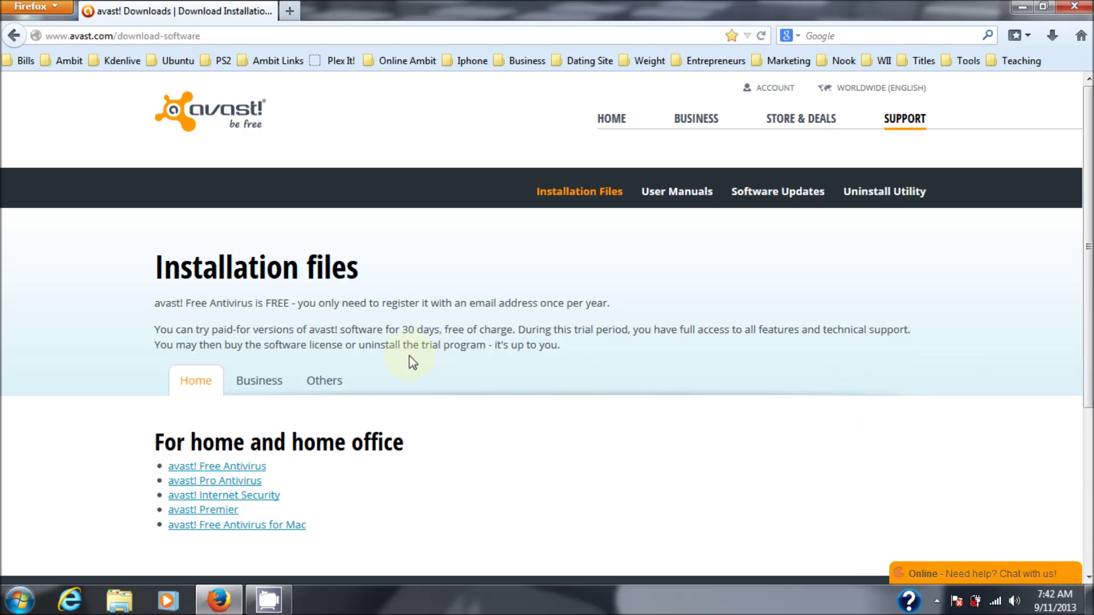
- Save avast_free_antivirus_setup.exe from the downloads page and run it from Firefox's Downloads panel
click(215, 472)
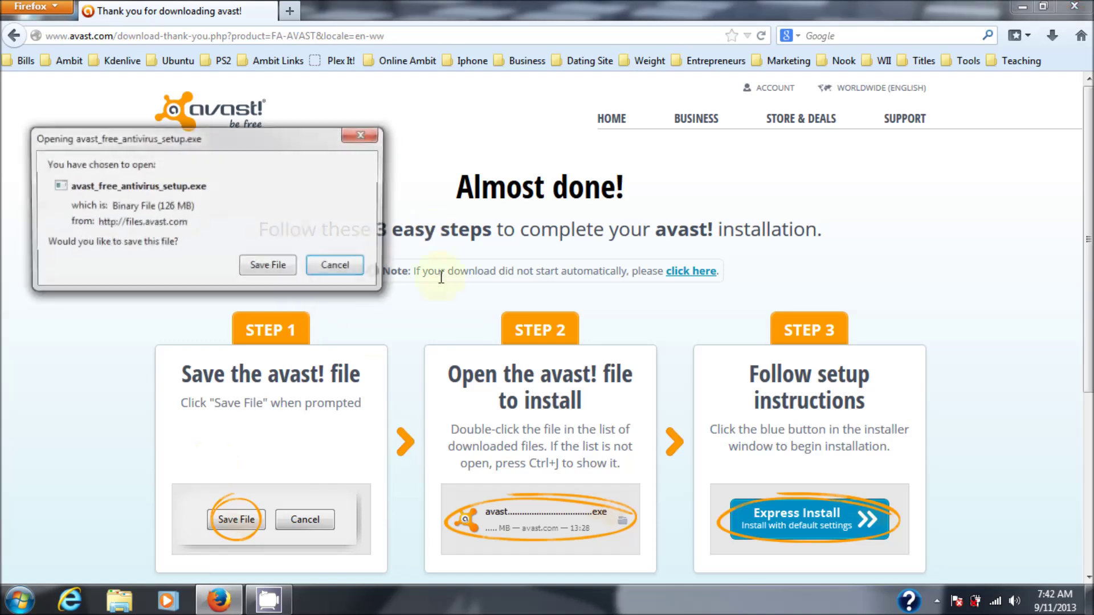
click(285, 270)
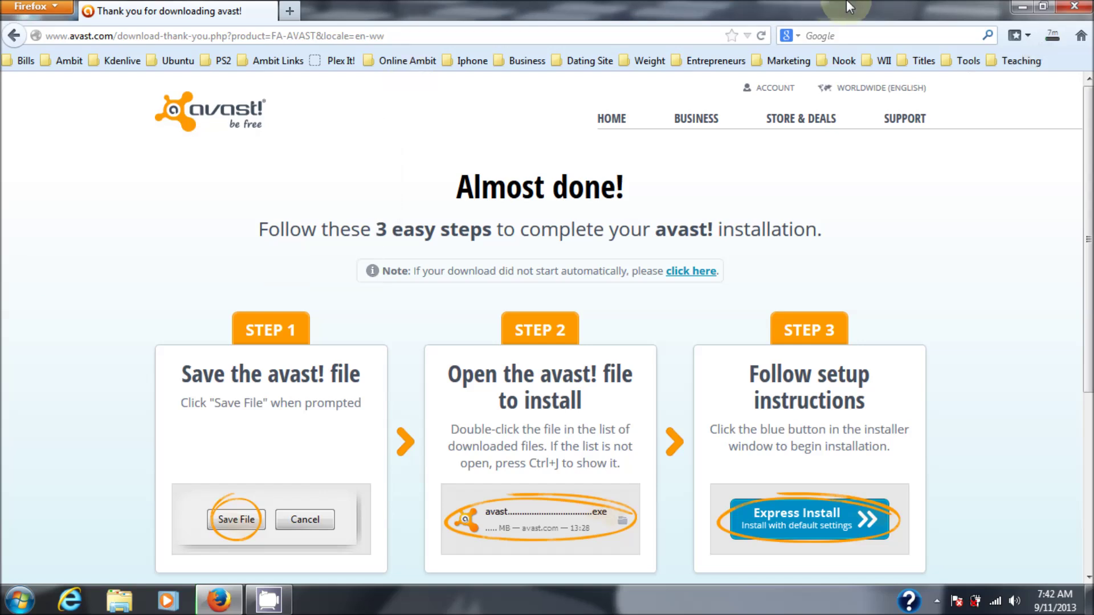
click(1051, 37)
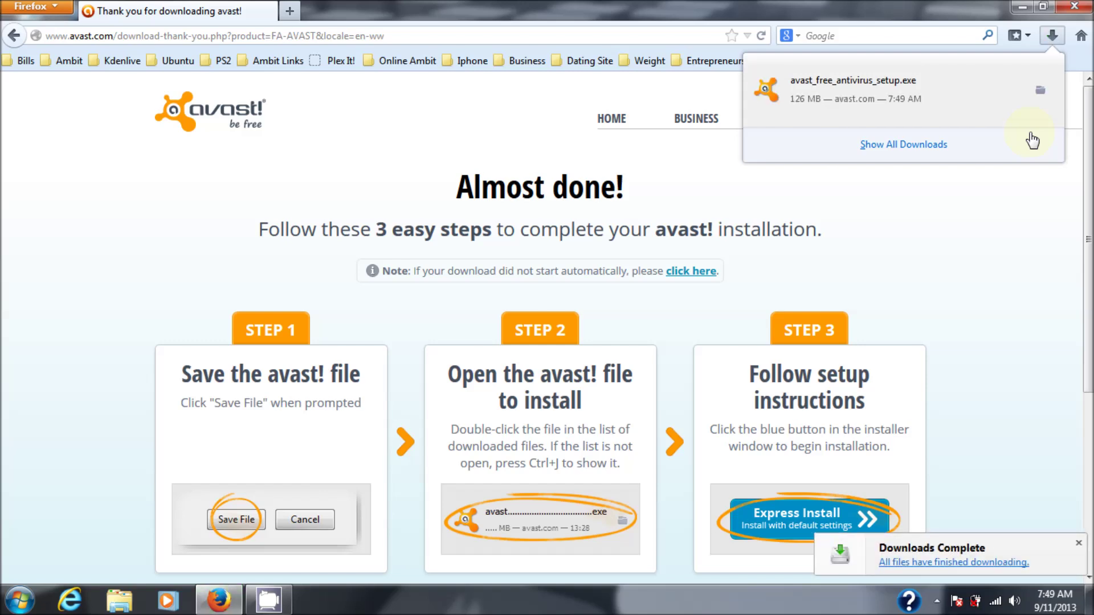
click(917, 91)
- Wait for the avast! Free Antivirus Setup Configuration welcome step to appear
mouse_move(905, 119)
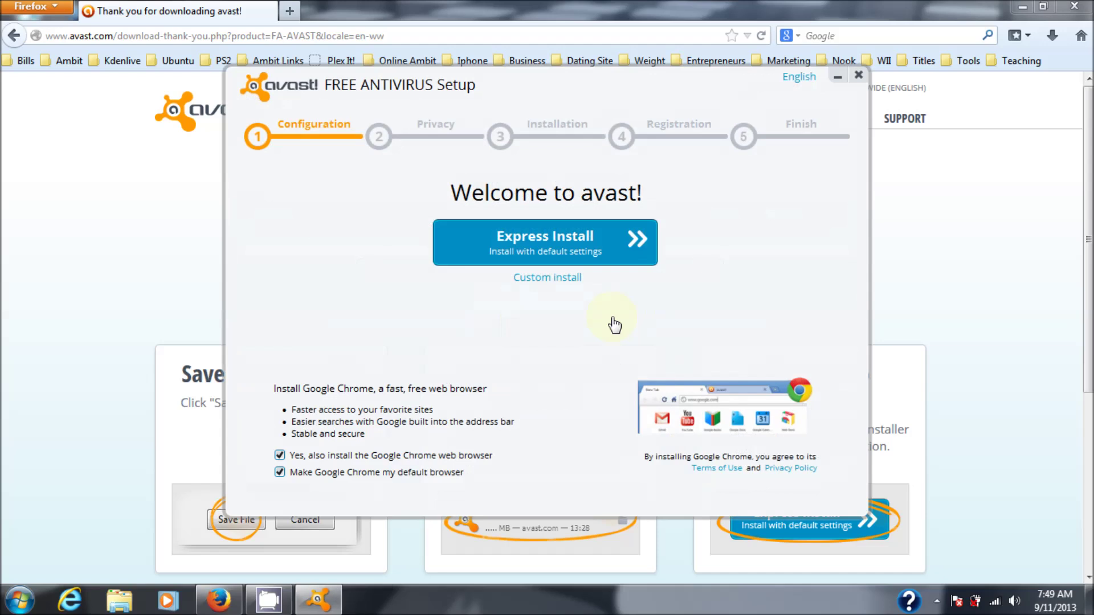
- Review the custom install pages, then untick the Google Chrome option and choose Express Install
click(567, 278)
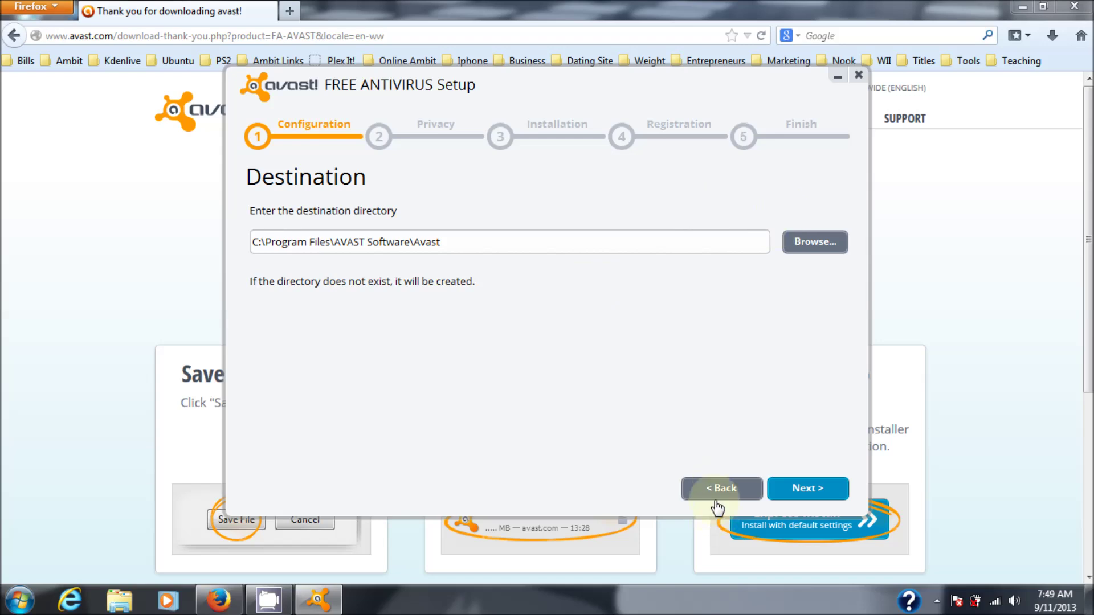
click(825, 489)
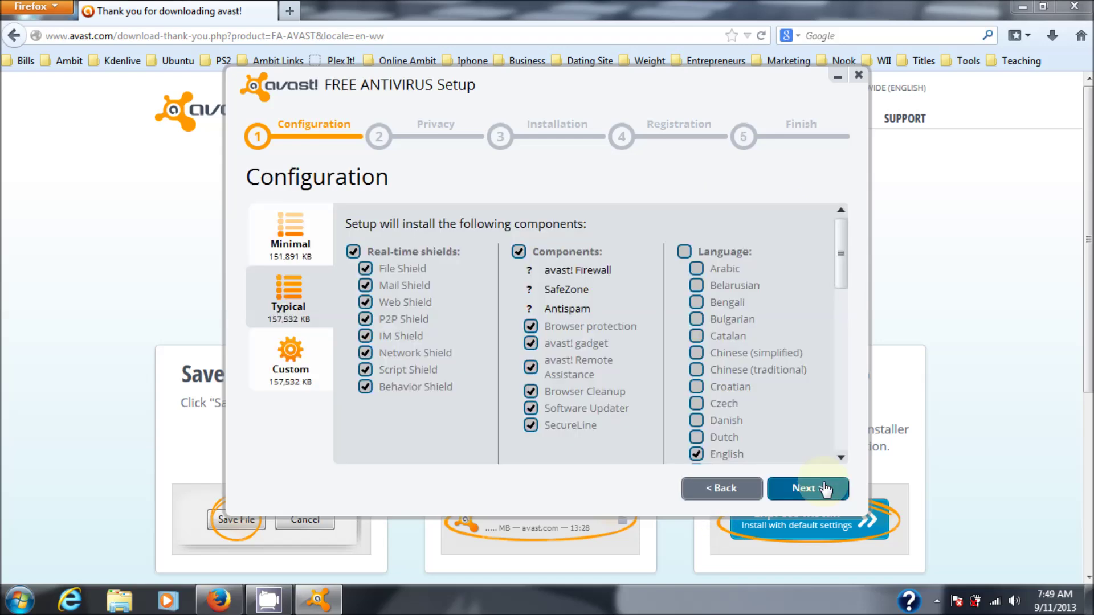
click(735, 495)
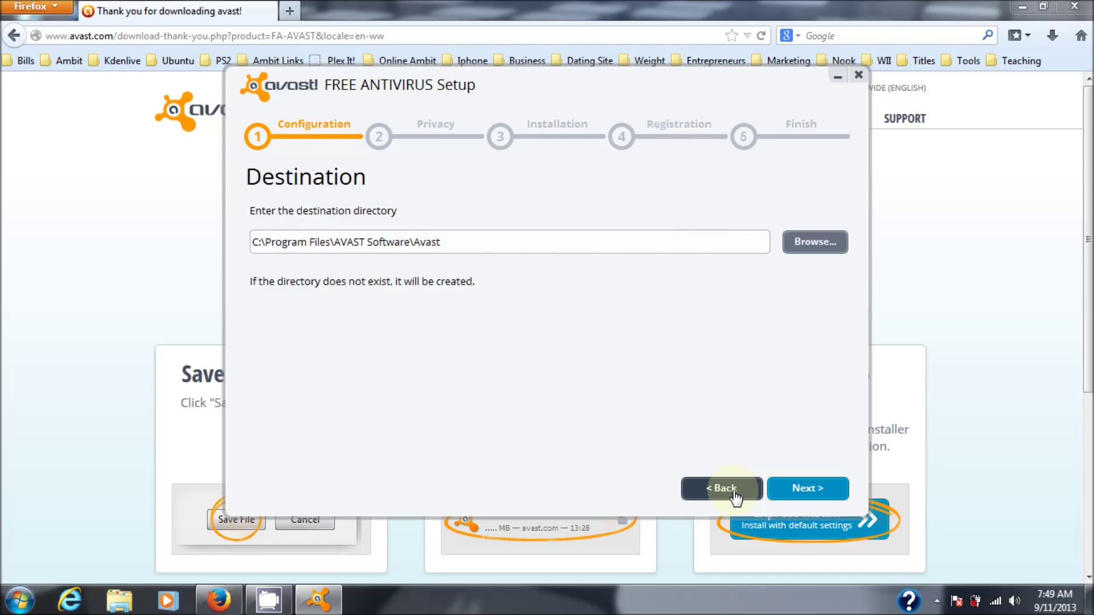
click(734, 494)
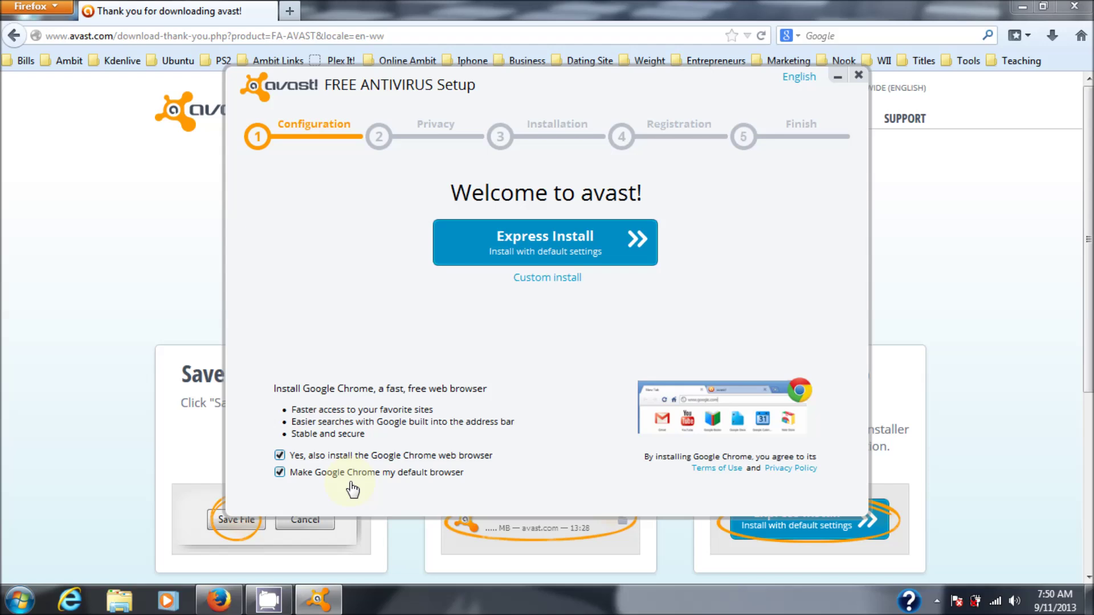
click(279, 455)
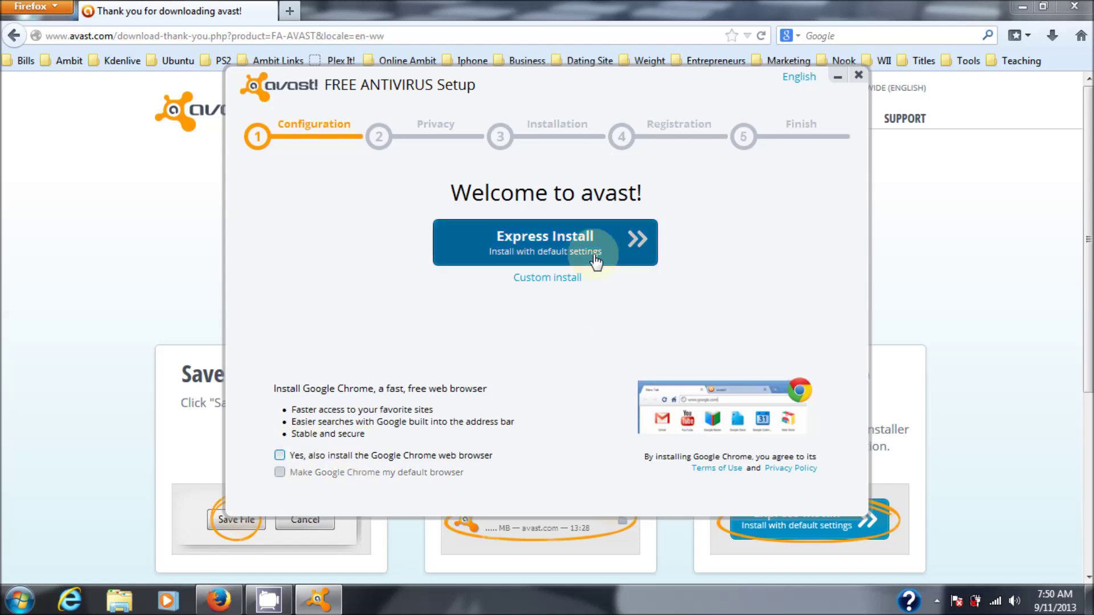
click(630, 253)
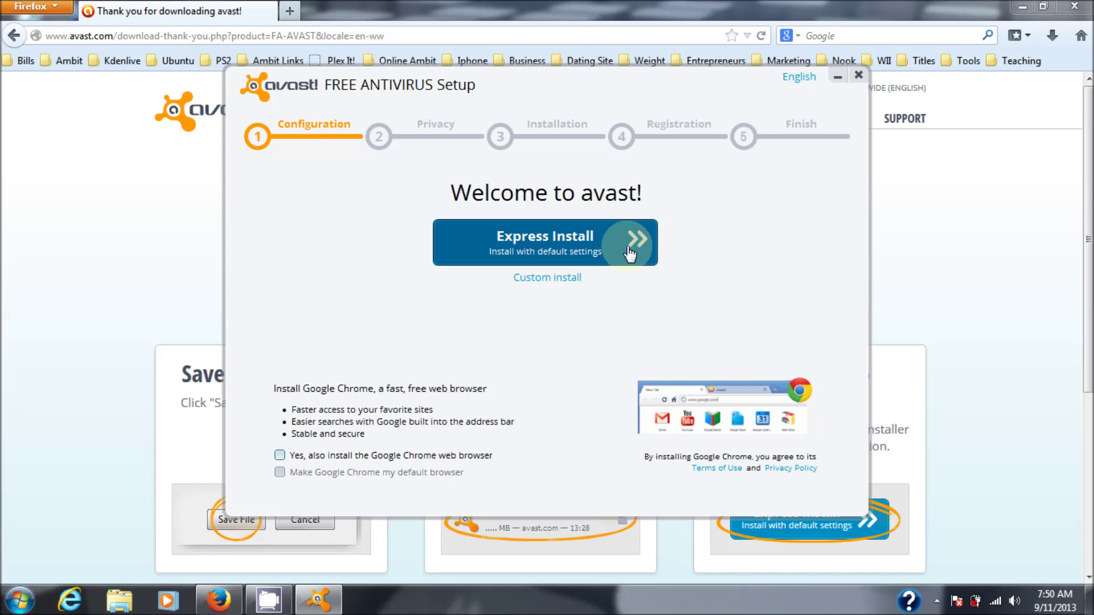
- Run the Express Install past the Privacy page until 30 days of protection are reported
click(629, 254)
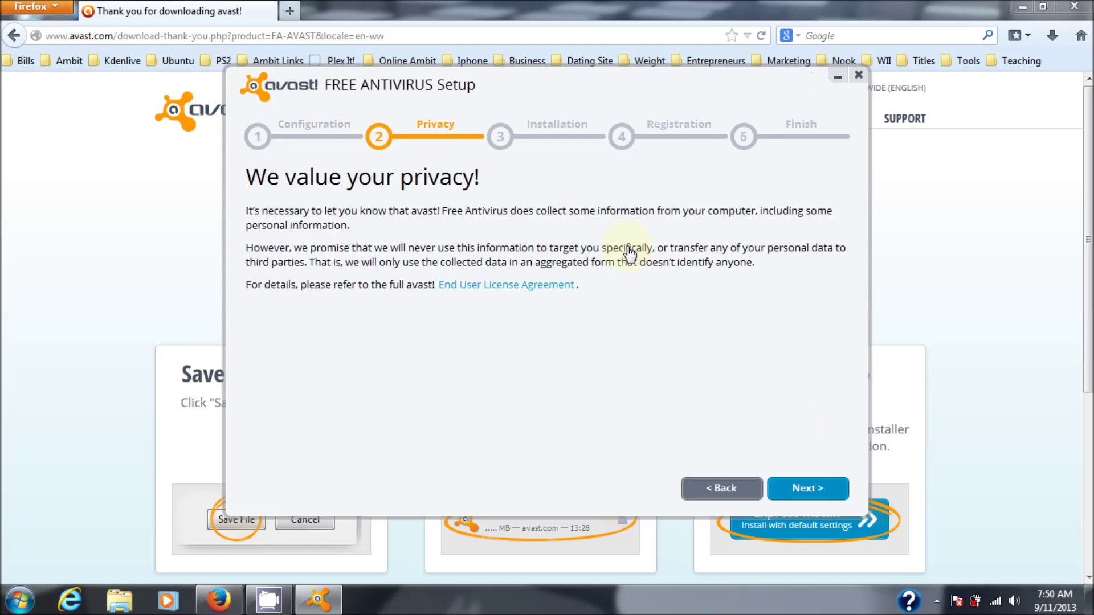
click(800, 488)
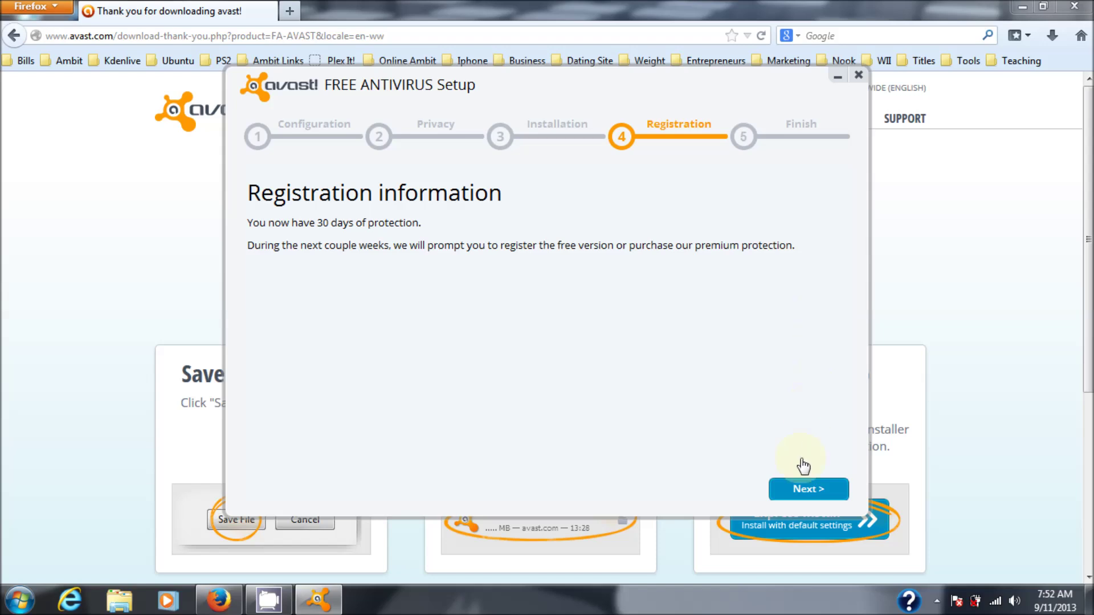
- Finish setup after the registration information page, then close the installer and Firefox
click(809, 494)
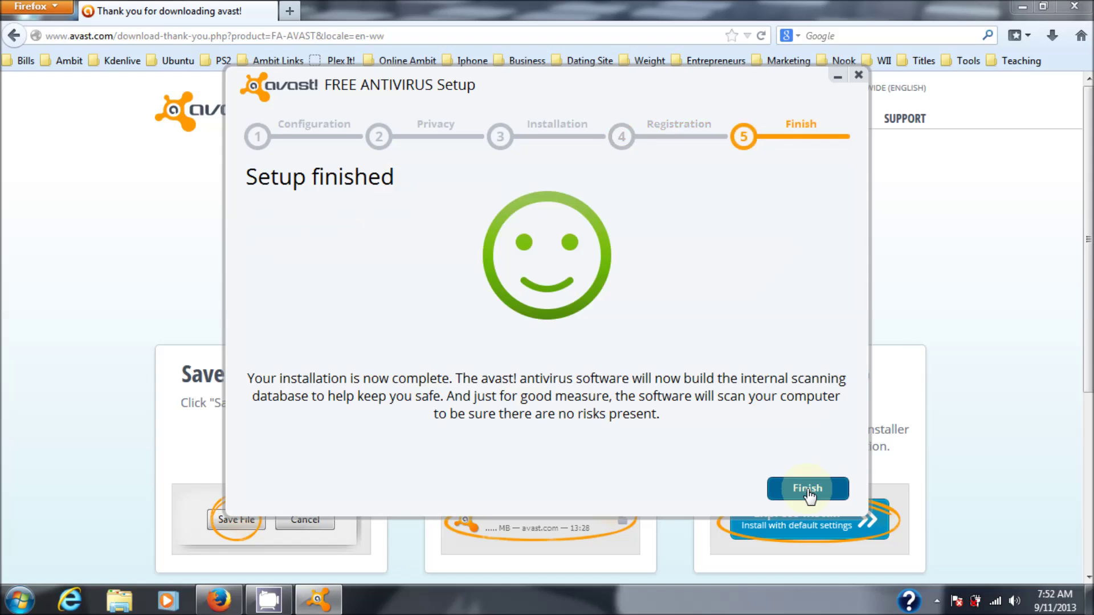
click(808, 493)
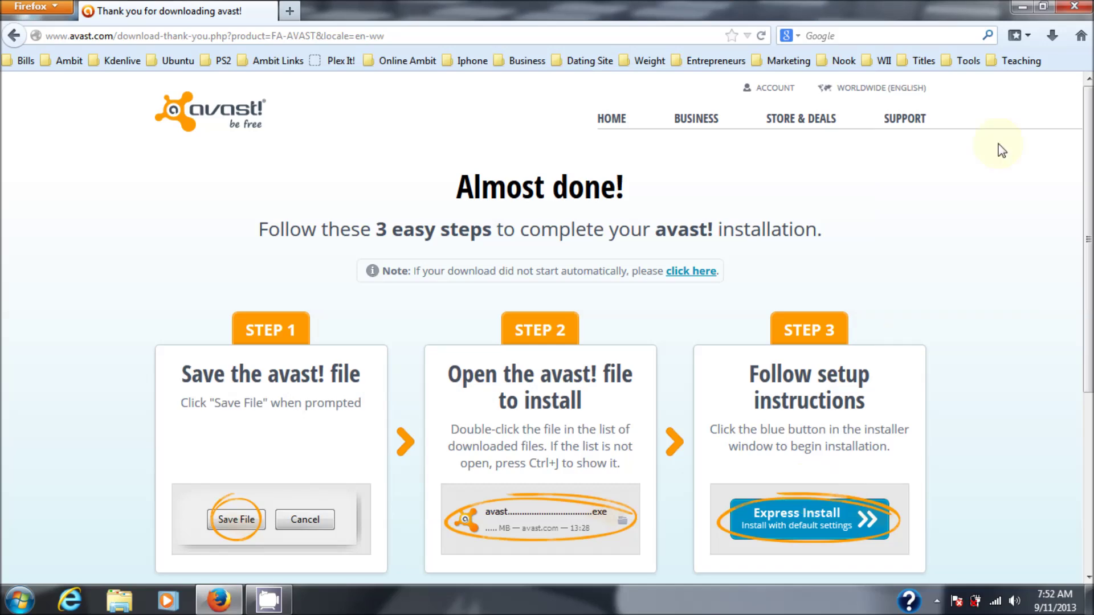
click(1082, 6)
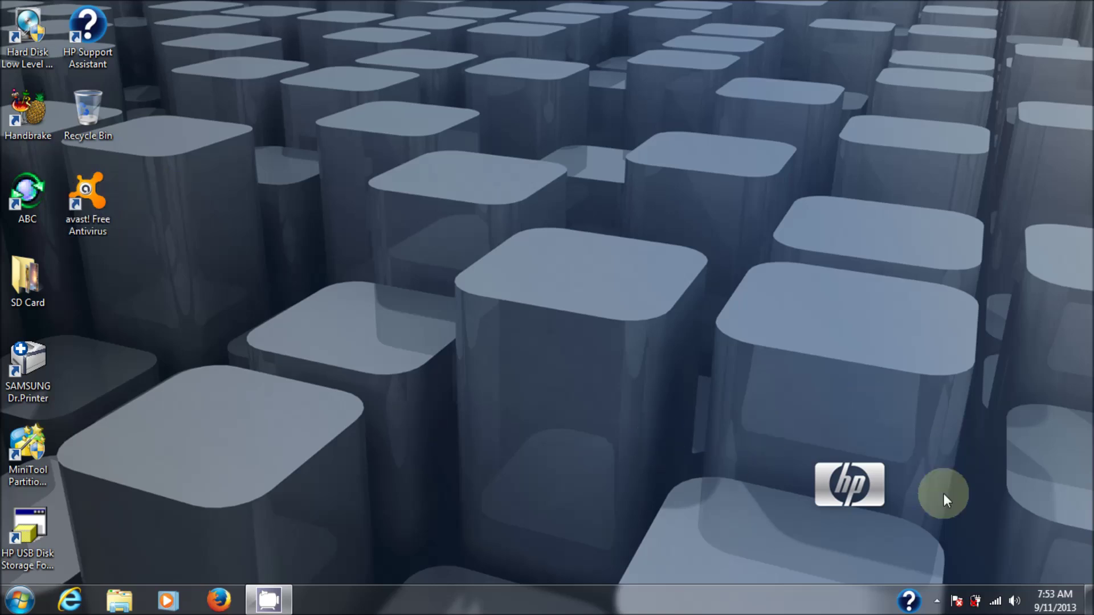
- View avast!'s startup scan status from the hidden tray icons and select its desktop shortcut
click(937, 599)
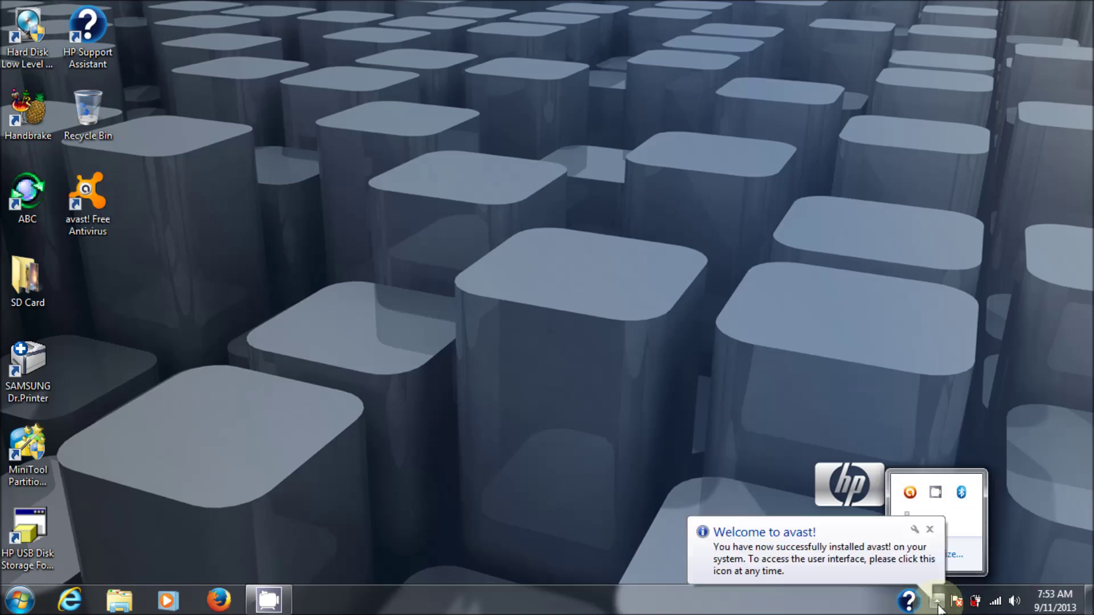
click(910, 493)
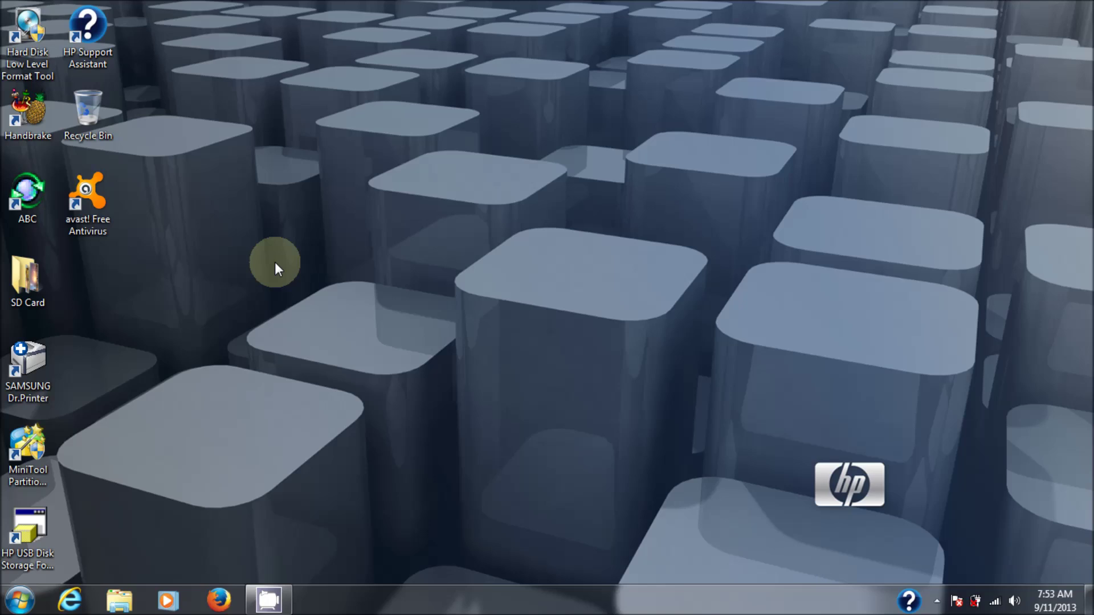
click(101, 194)
- Open avast! from the desktop and browse Software Updater, Antivirus scans, then Maintenance Update
double_click(100, 194)
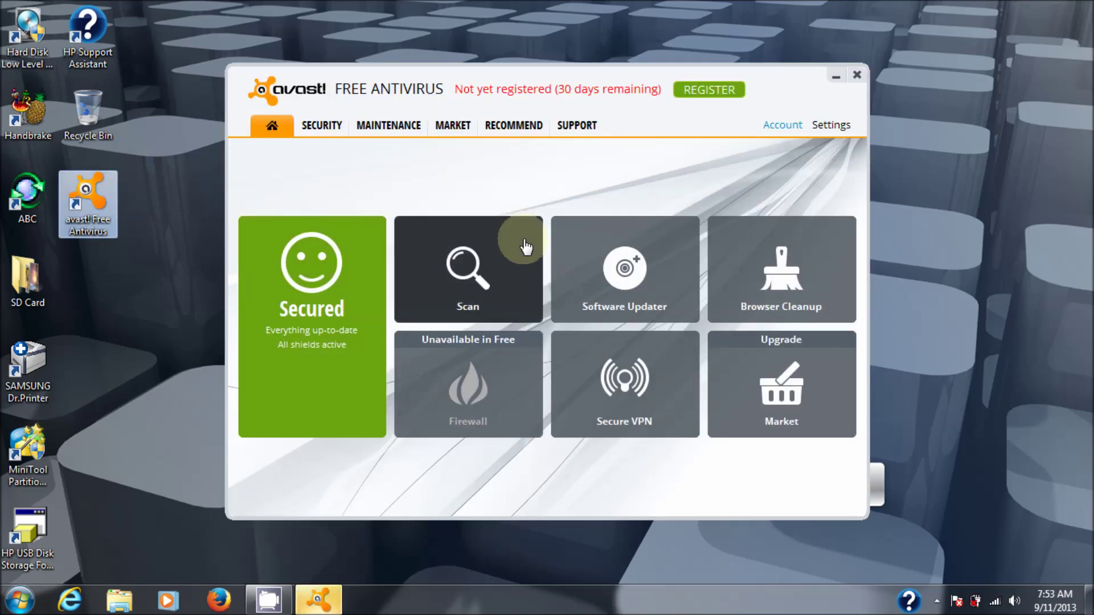
click(638, 263)
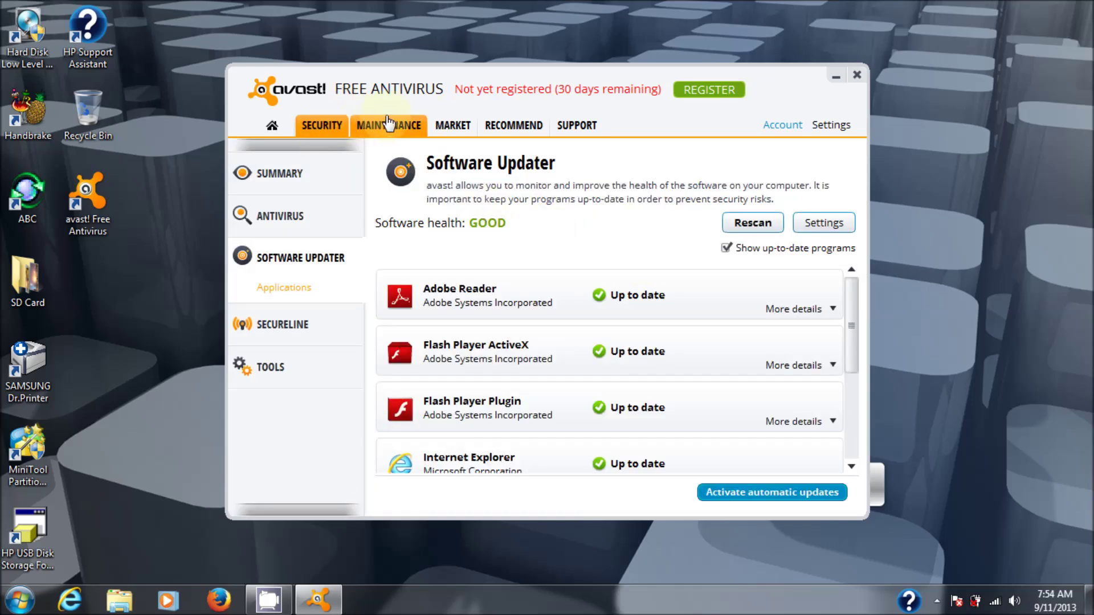
click(290, 224)
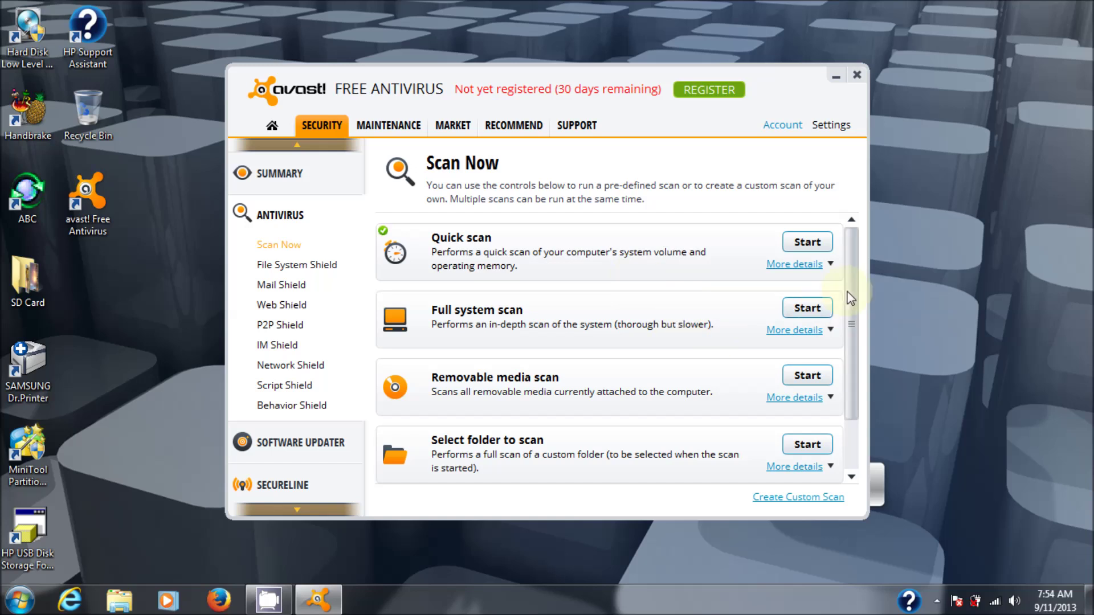
scroll(848, 288, down, 2)
scroll(866, 354, up, 2)
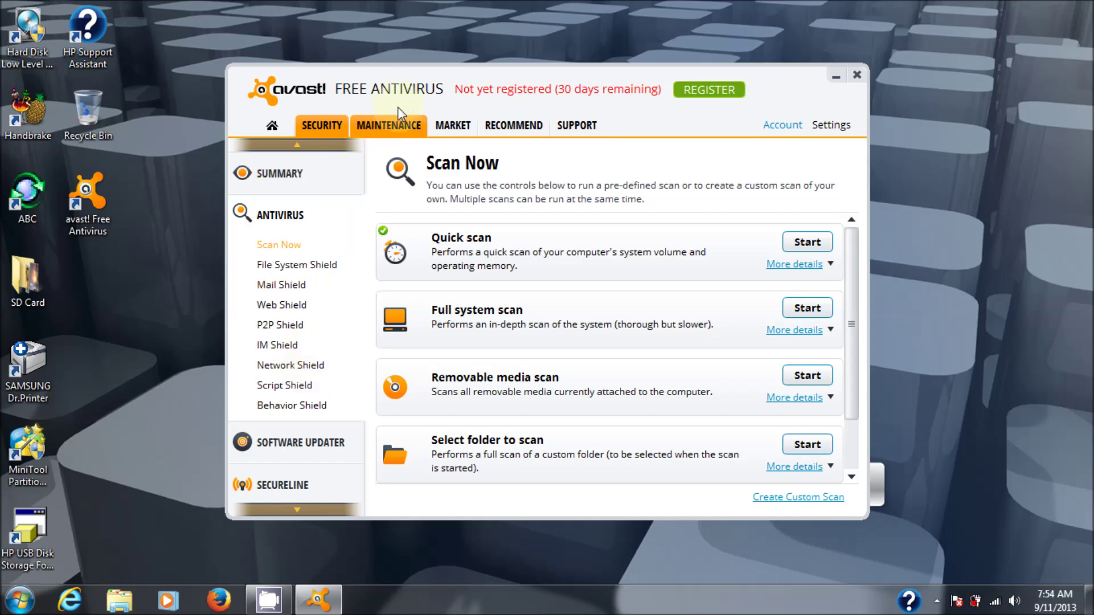
click(397, 132)
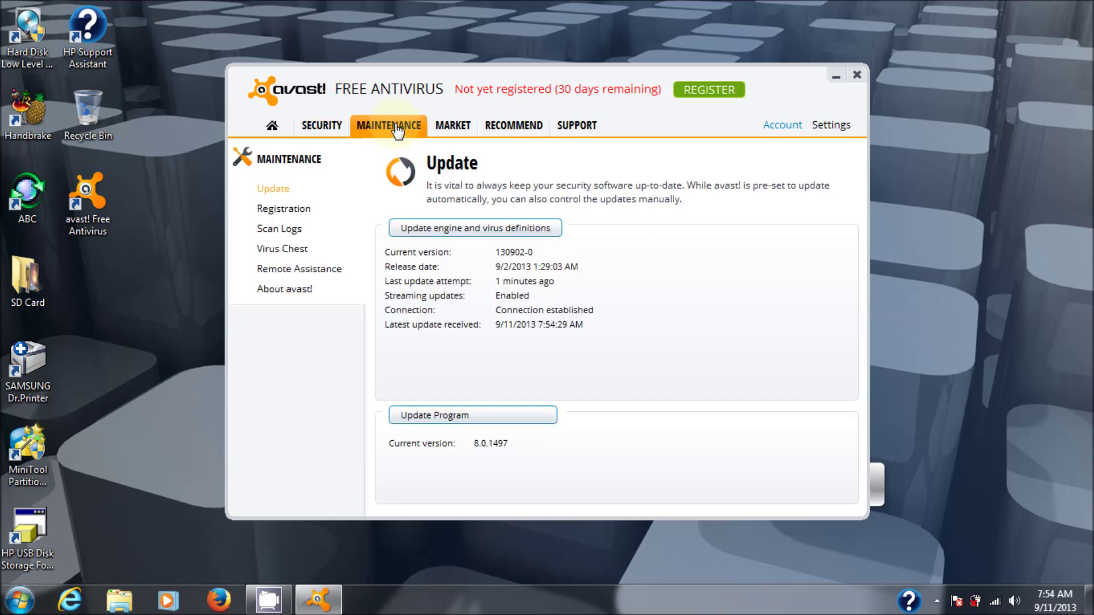
- Update the engine, virus definitions (to 130911-0) and program, then return to the Security summary
click(479, 229)
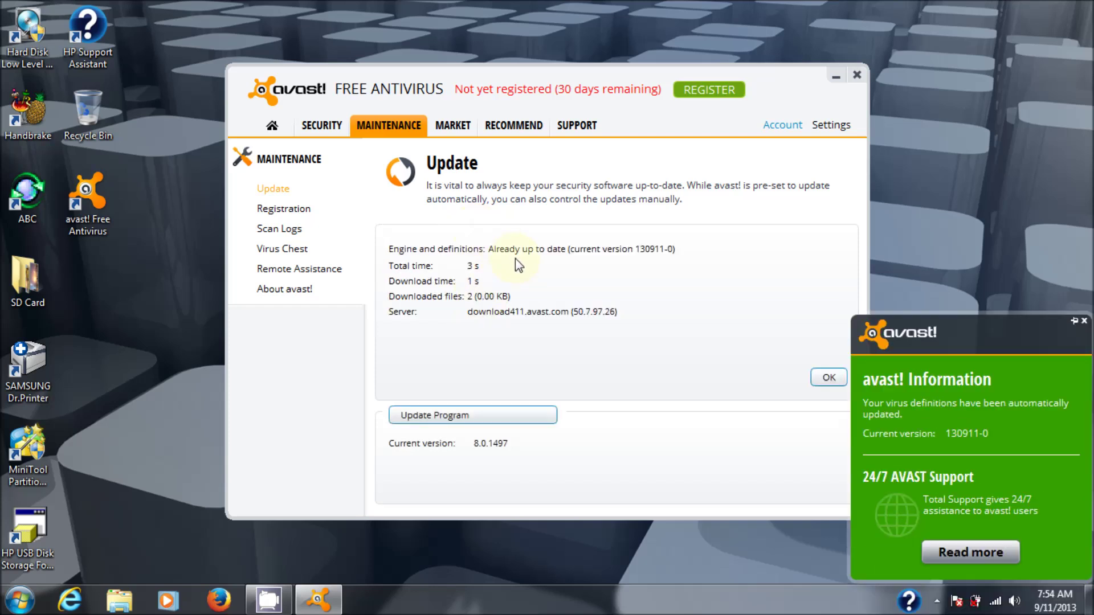
click(465, 415)
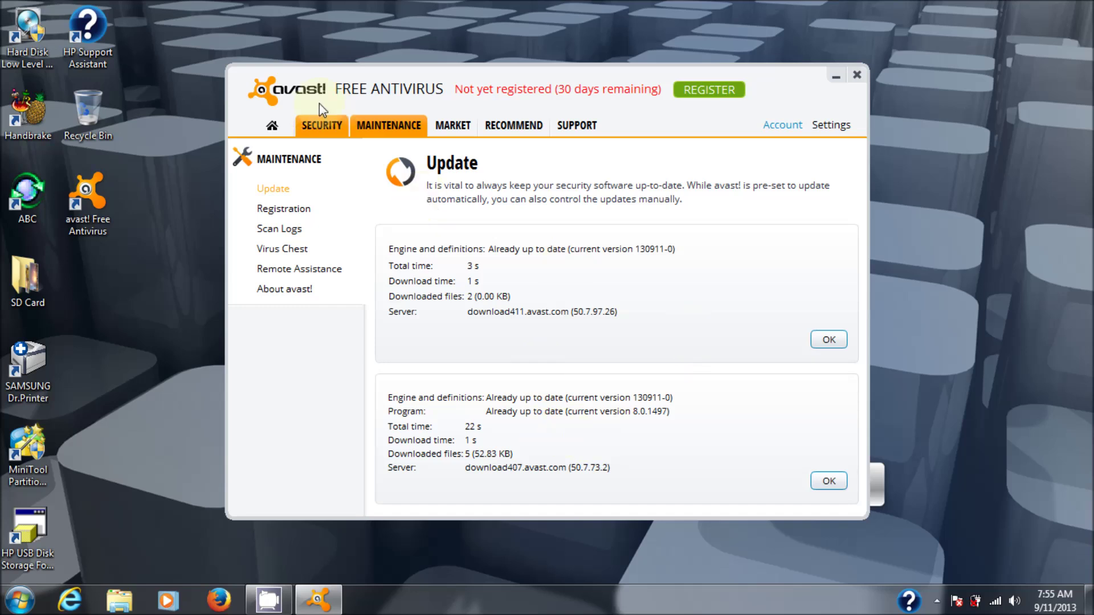
click(323, 127)
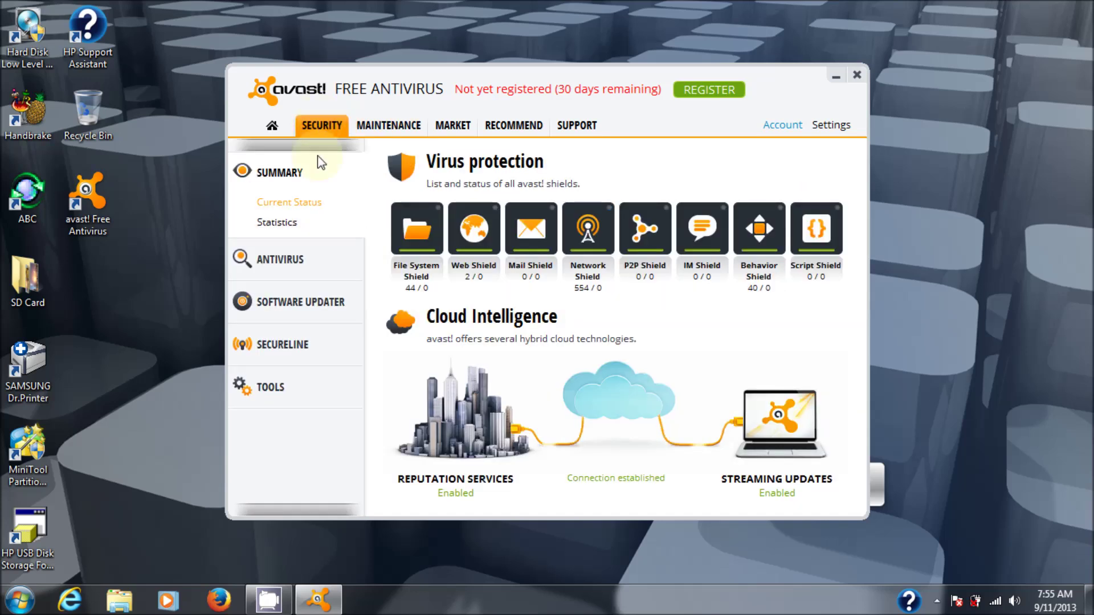
- Open the antivirus Scan Now page with quick, full system, removable media and folder scans
click(293, 269)
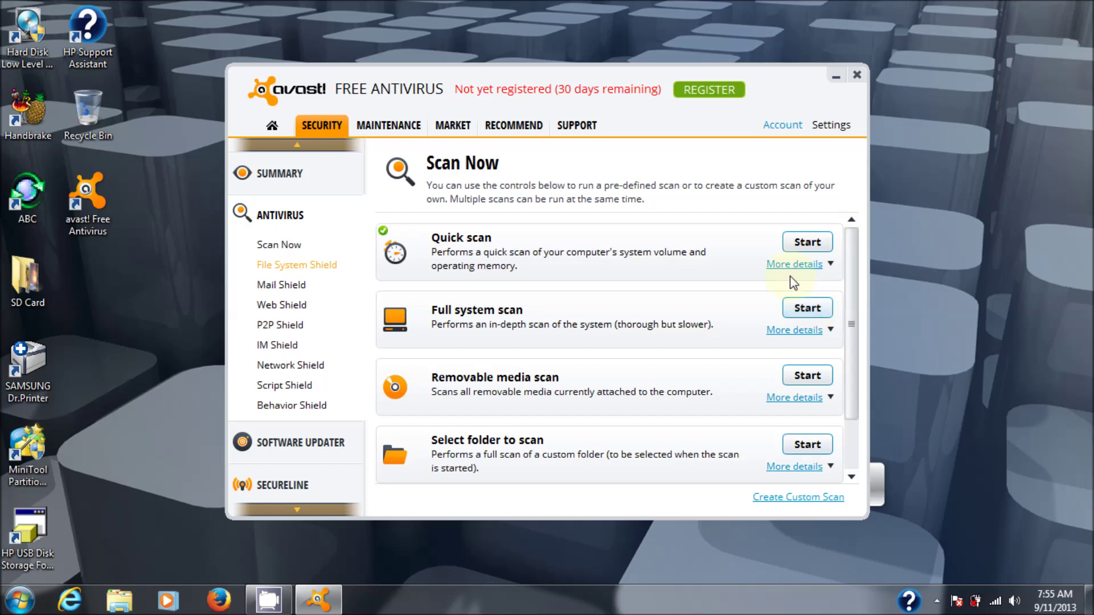
- Bring up the Register page comparing Free with Pro ($19.99) and Internet Security ($29.99)
click(715, 91)
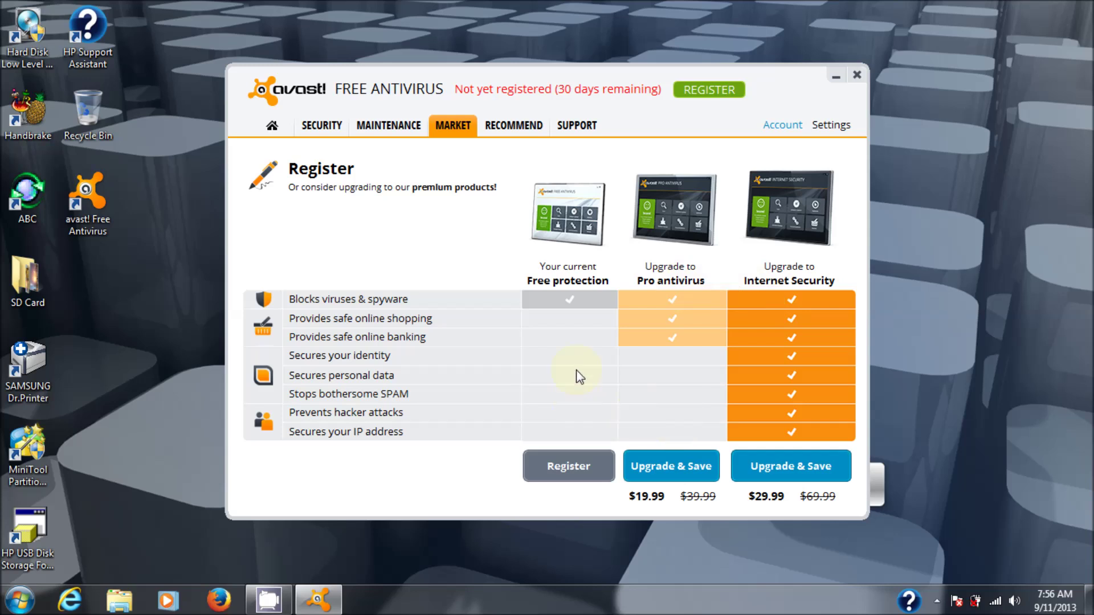
- Choose Register under Free protection to register the free version
click(567, 464)
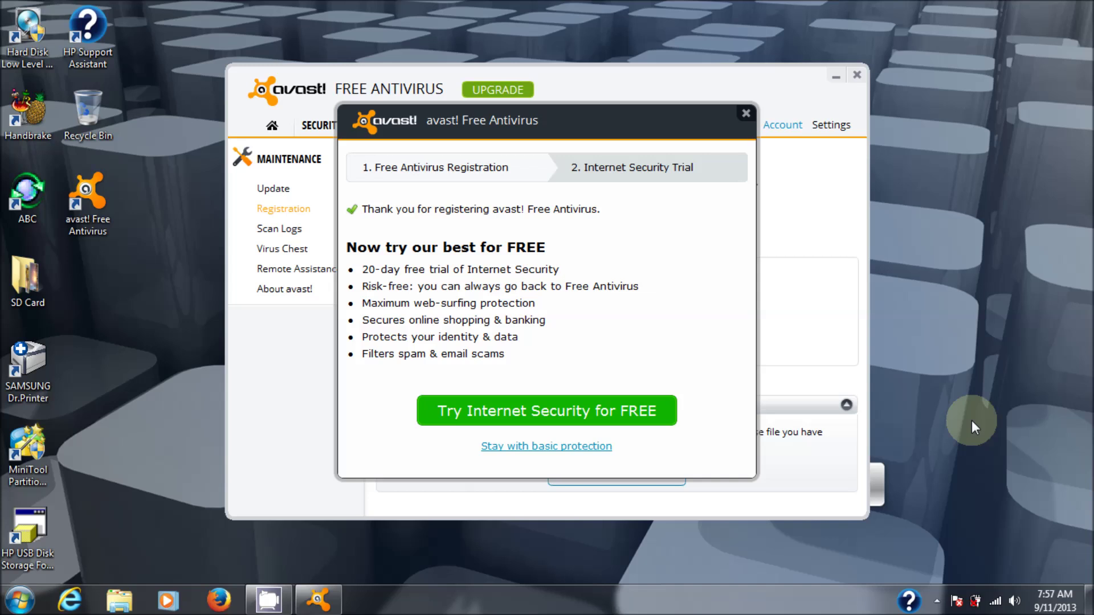
- Close the 20-day Internet Security trial offer to show Registered with 365 days remaining
click(745, 112)
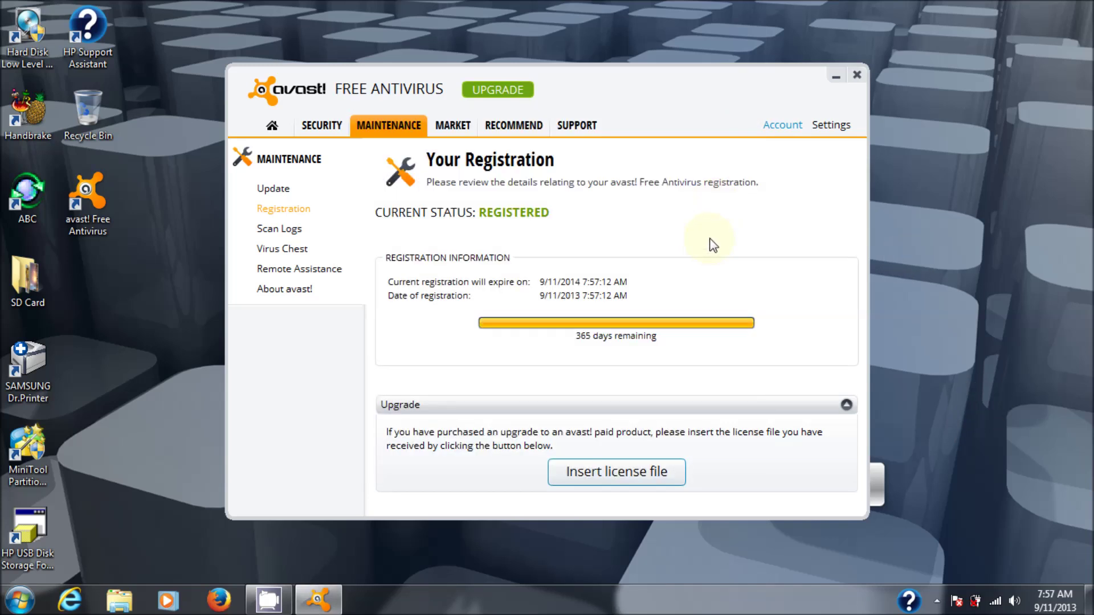